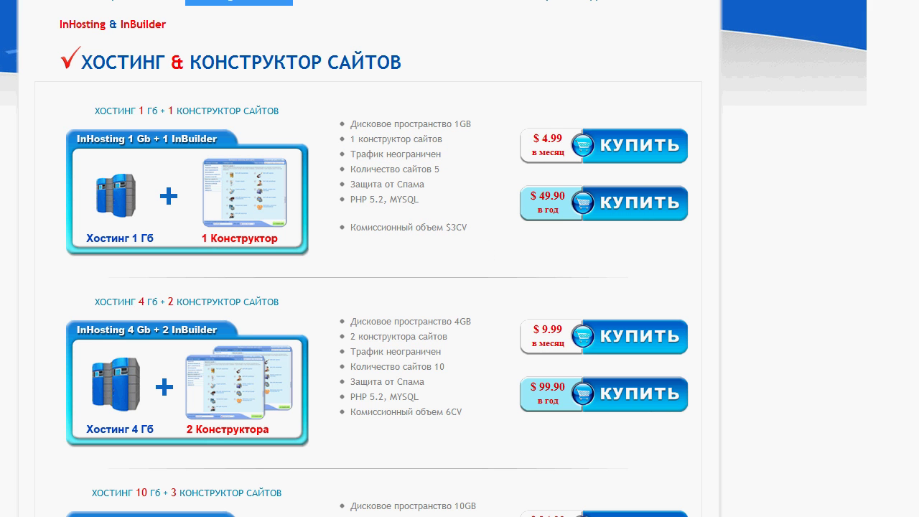
Review the hosting and site builder packages and buy InHosting 1 Gb + 1 InBuilder at the $4.99 monthly rate.
{"action": "scroll", "coordinate": [434, 258], "scroll_direction": "down", "scroll_amount": 3}
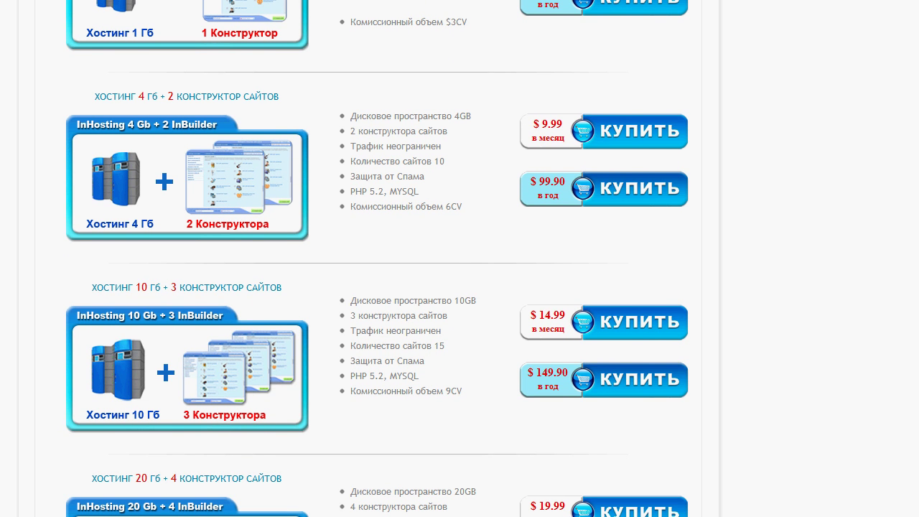
{"action": "mouse_move", "coordinate": [324, 98]}
{"action": "left_mouse_down"}
{"action": "mouse_move", "coordinate": [681, 229]}
{"action": "mouse_move", "coordinate": [706, 252]}
{"action": "left_mouse_up"}
{"action": "scroll", "coordinate": [377, 258], "scroll_direction": "down", "scroll_amount": 3}
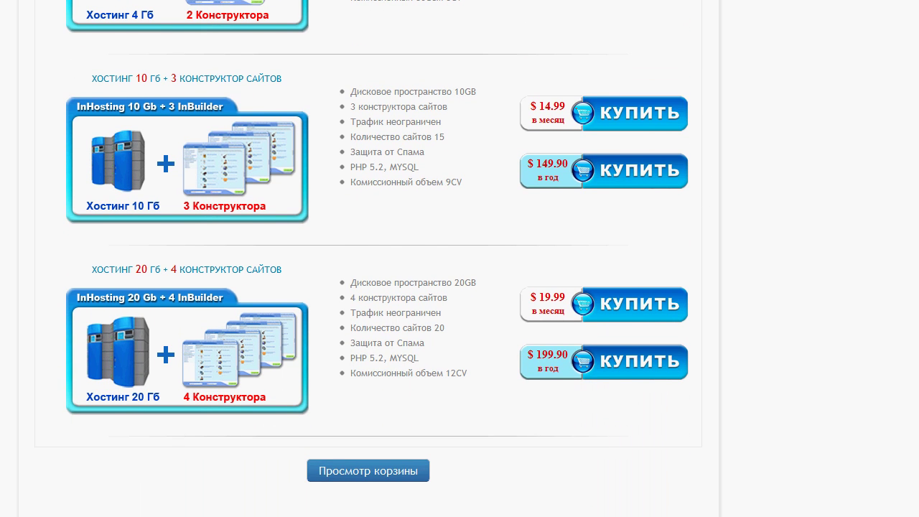
{"action": "scroll", "coordinate": [378, 258], "scroll_direction": "up", "scroll_amount": 8}
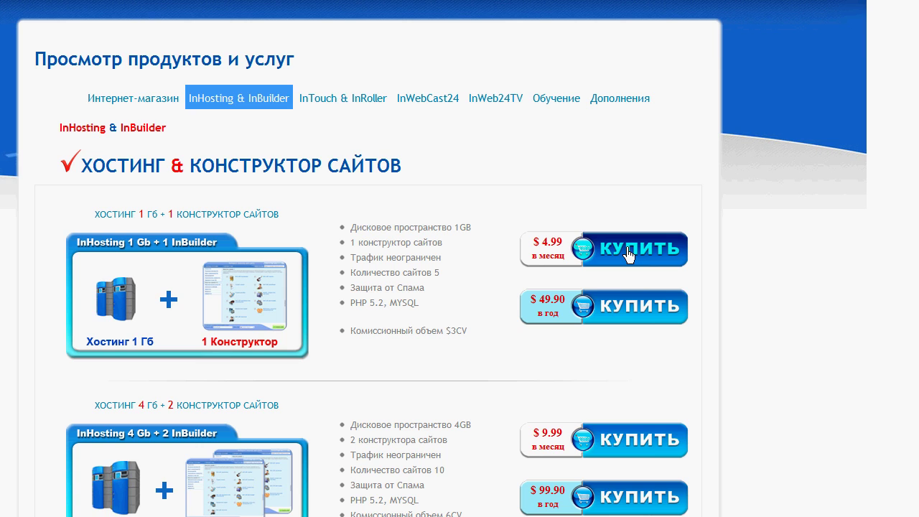
{"action": "left_click", "coordinate": [629, 254]}
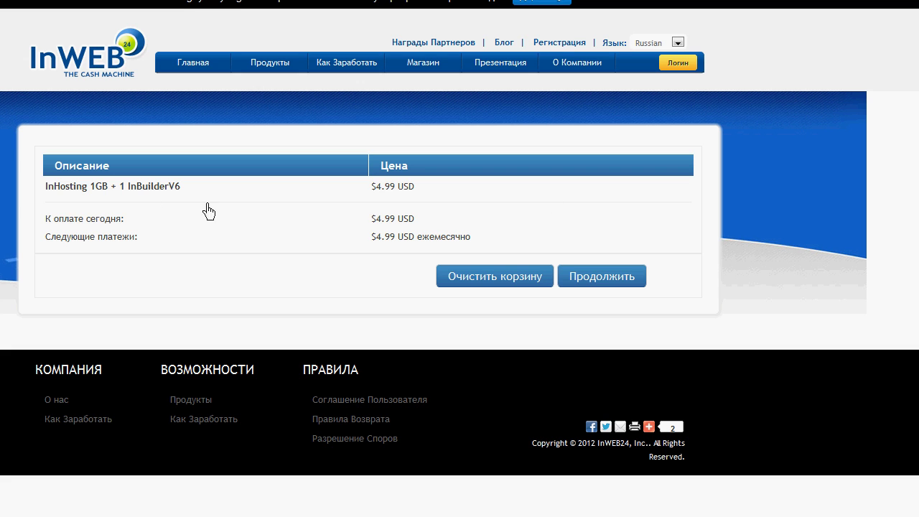
Check the item and price in the cart and continue to the order form.
{"action": "mouse_move", "coordinate": [31, 176]}
{"action": "left_mouse_down"}
{"action": "mouse_move", "coordinate": [83, 196]}
{"action": "mouse_move", "coordinate": [215, 195]}
{"action": "mouse_move", "coordinate": [204, 201]}
{"action": "left_mouse_up"}
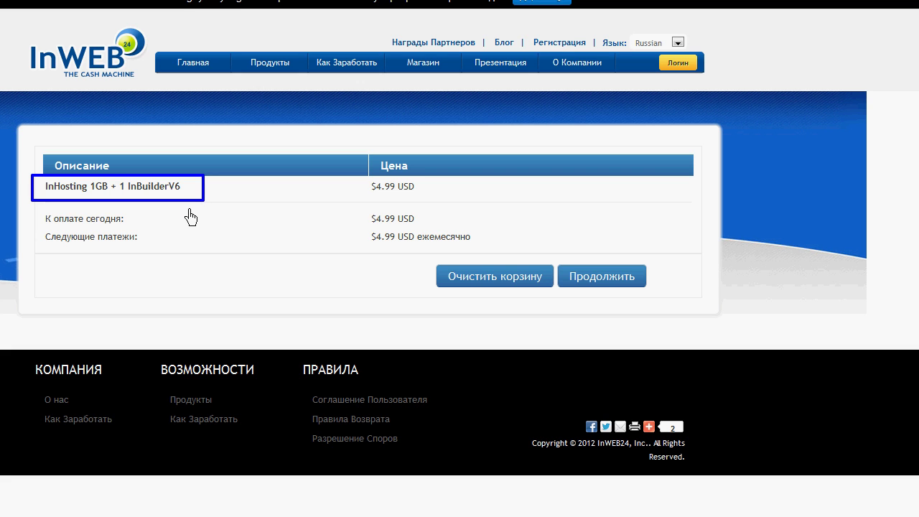
{"action": "left_click_drag", "start_coordinate": [332, 173], "coordinate": [460, 207]}
{"action": "key", "text": "Escape"}
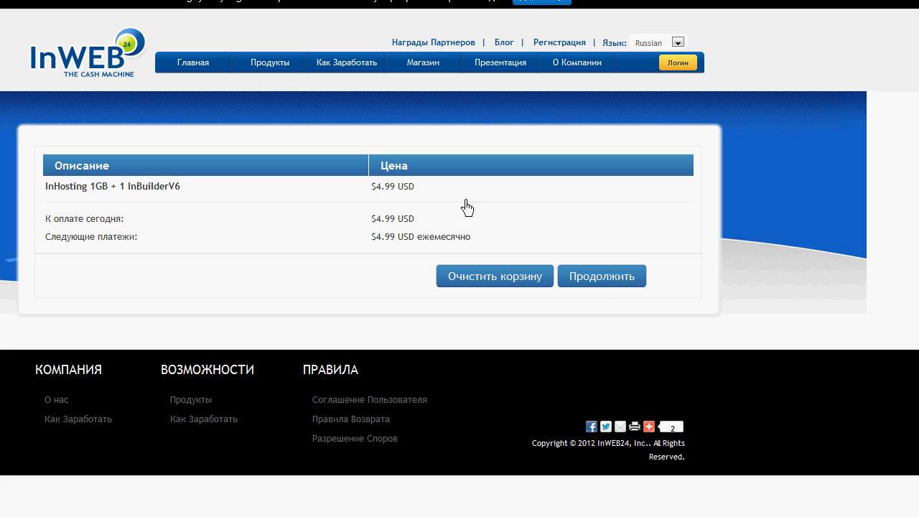
{"action": "left_click", "coordinate": [605, 277]}
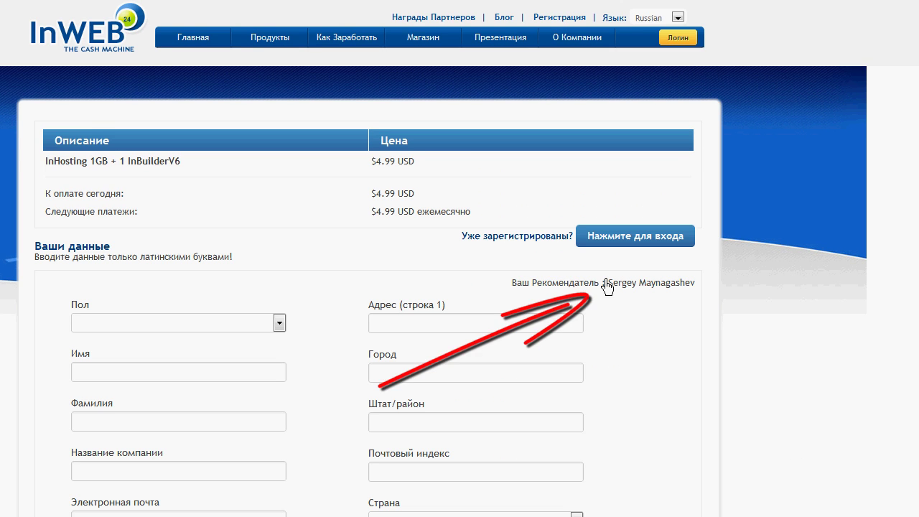
Examine the gender, first name, surname, company, e-mail and password fields under "Ваши данные", including the gender choices.
{"action": "scroll", "coordinate": [606, 285], "scroll_direction": "down", "scroll_amount": 3}
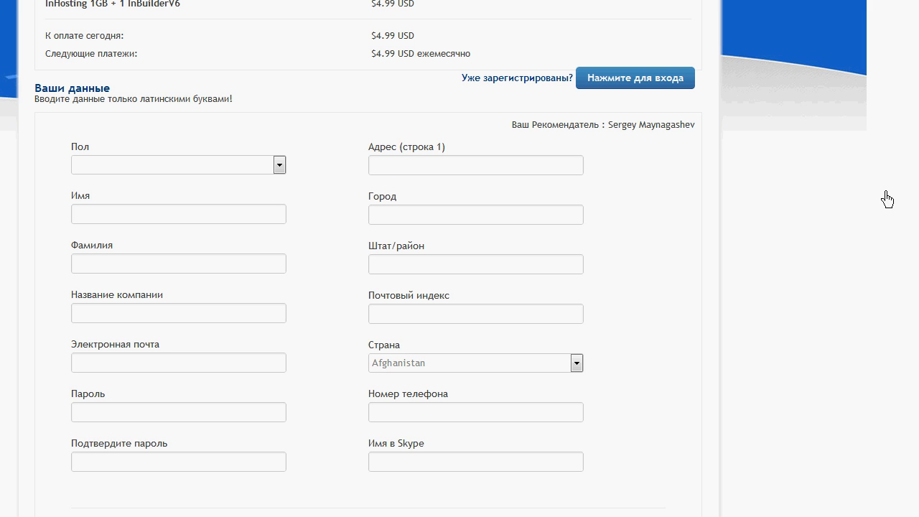
{"action": "left_click_drag", "start_coordinate": [13, 80], "coordinate": [246, 120]}
{"action": "left_click", "coordinate": [279, 165]}
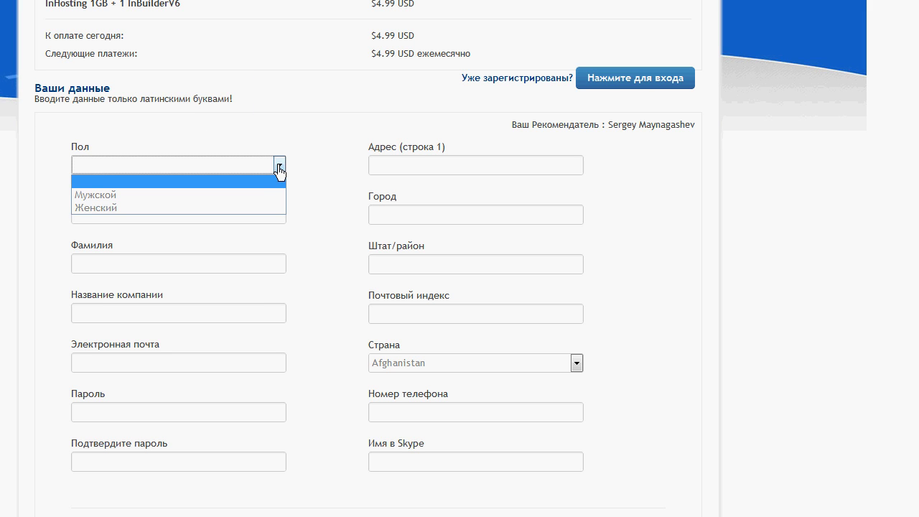
{"action": "left_click", "coordinate": [312, 184]}
{"action": "left_click", "coordinate": [190, 216]}
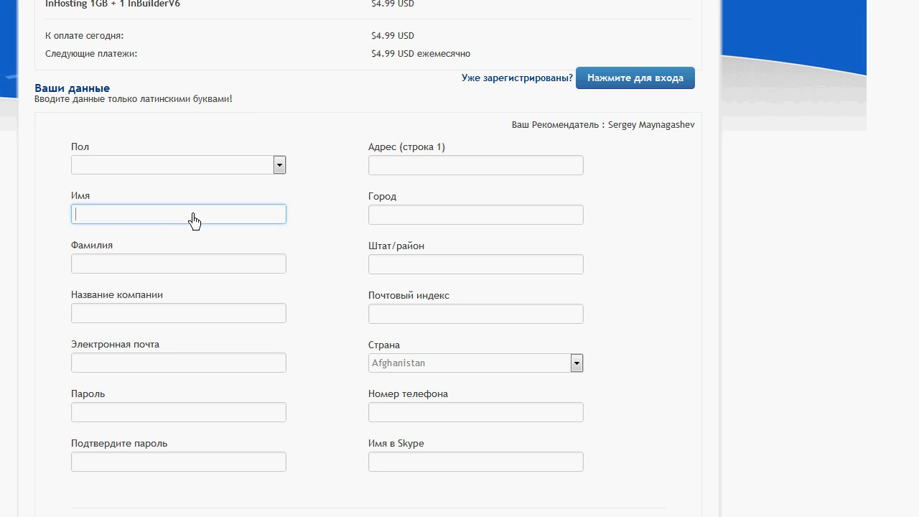
{"action": "left_click", "coordinate": [180, 267]}
{"action": "left_click", "coordinate": [180, 324]}
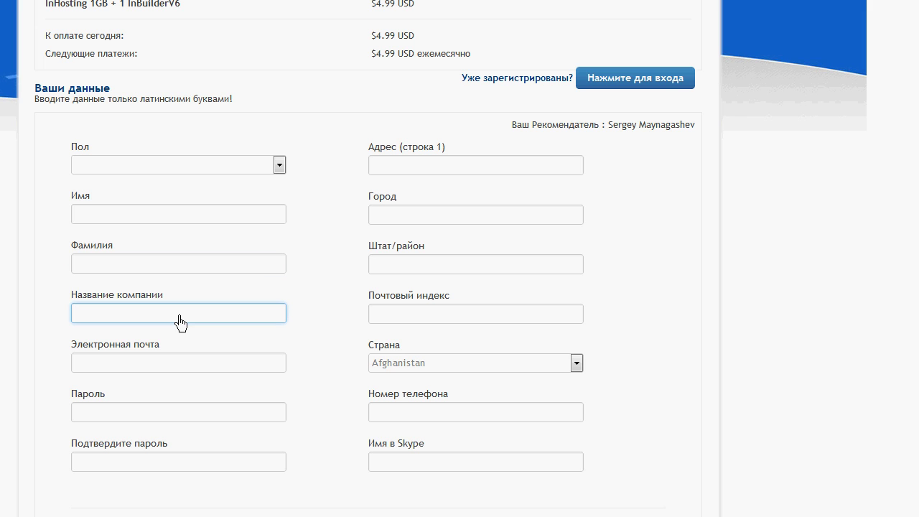
{"action": "left_click", "coordinate": [192, 368]}
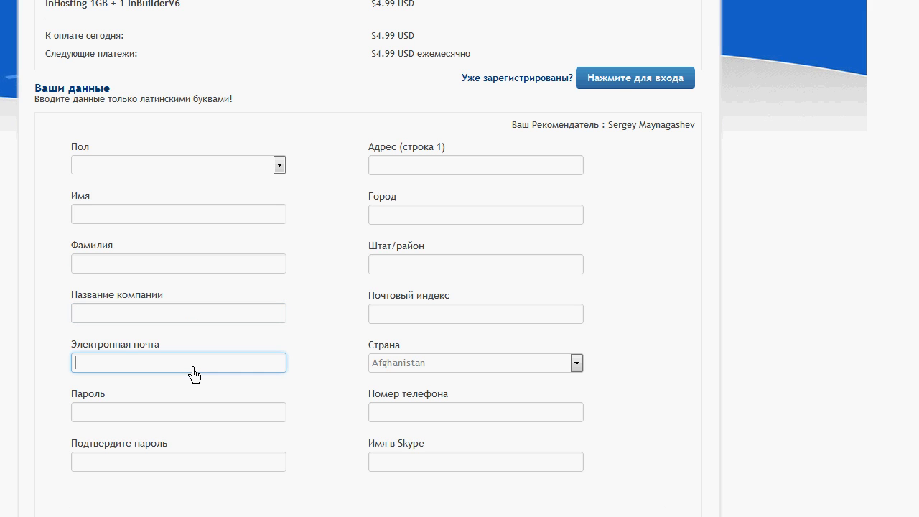
{"action": "left_click", "coordinate": [185, 418]}
{"action": "left_click", "coordinate": [203, 470]}
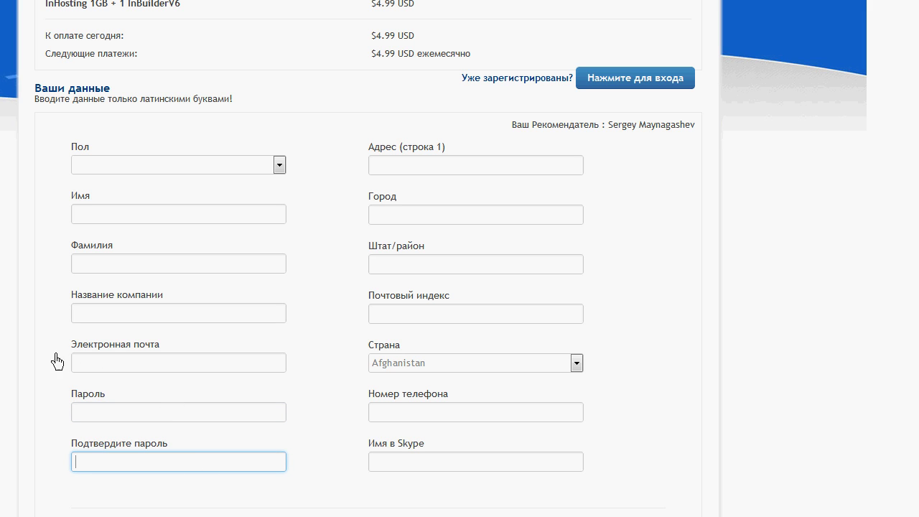
{"action": "left_click_drag", "start_coordinate": [55, 384], "coordinate": [306, 492]}
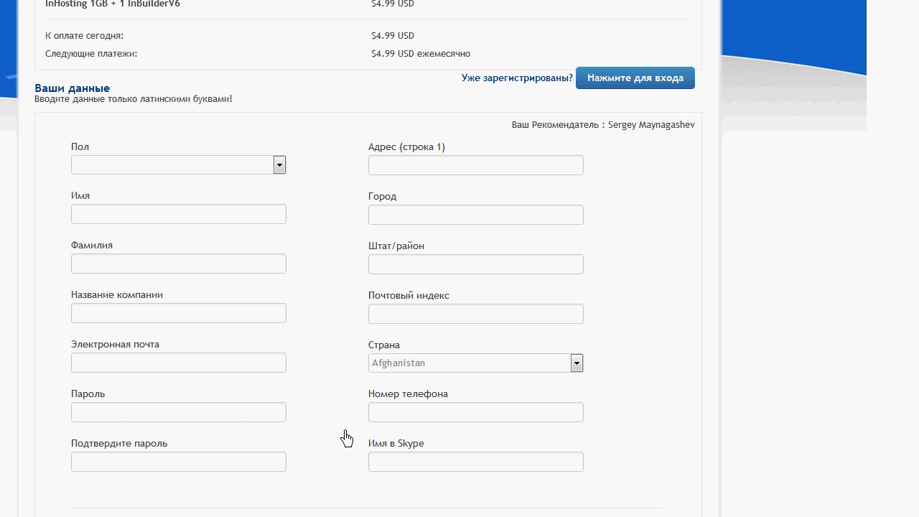
Go through the address, city, state and postal code fields and set the country to Russian Federation.
{"action": "left_click", "coordinate": [463, 172]}
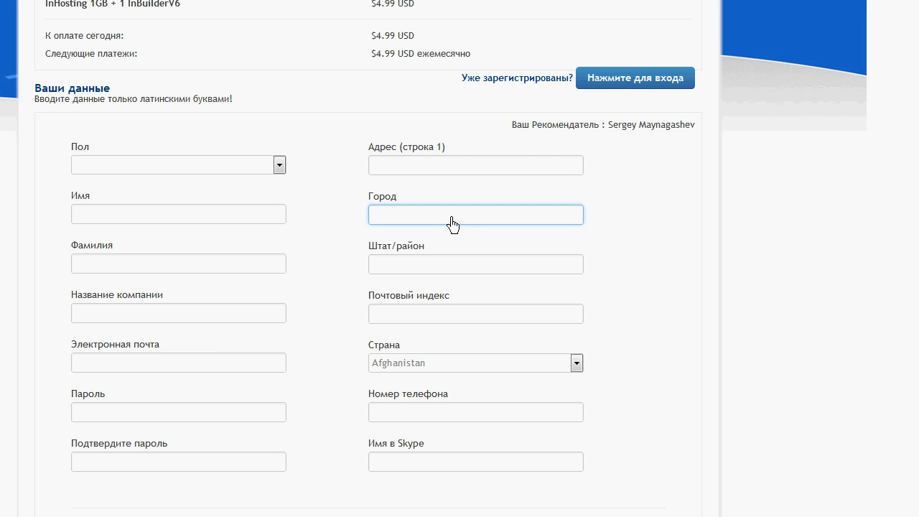
{"action": "left_click", "coordinate": [444, 271]}
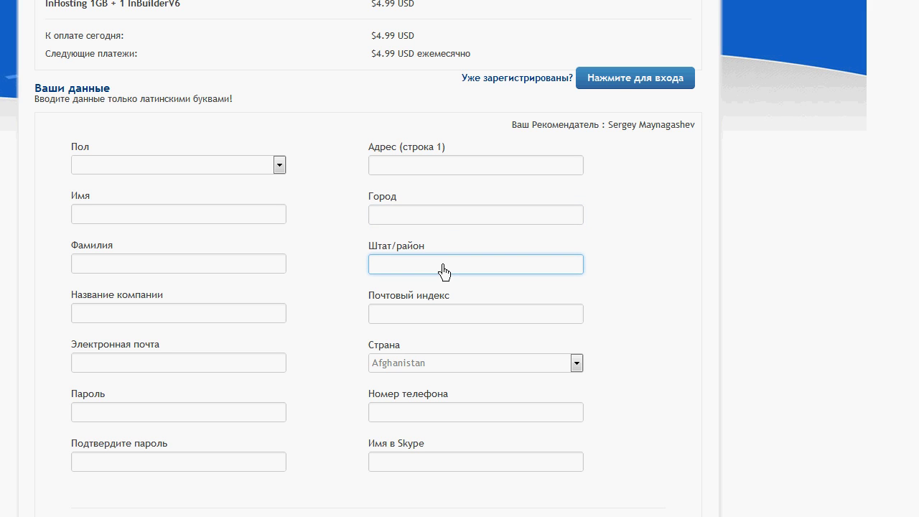
{"action": "left_click", "coordinate": [438, 320]}
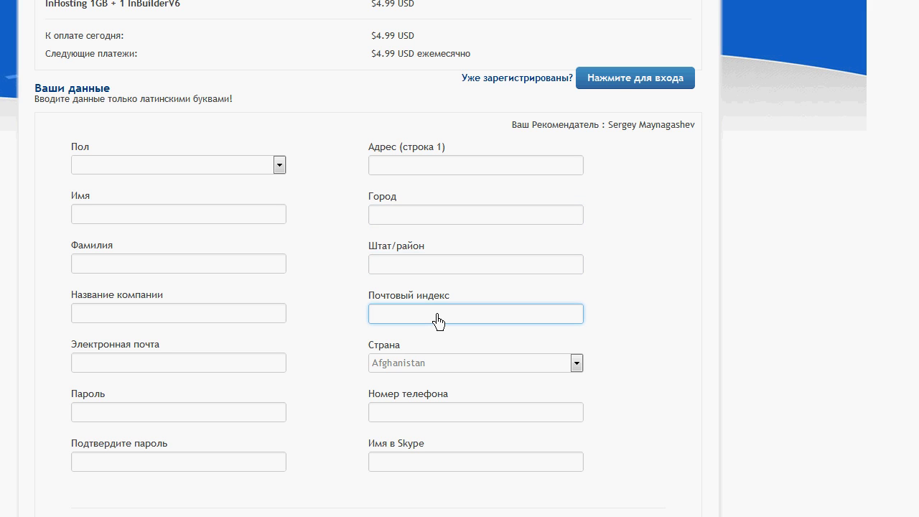
{"action": "left_click", "coordinate": [577, 363]}
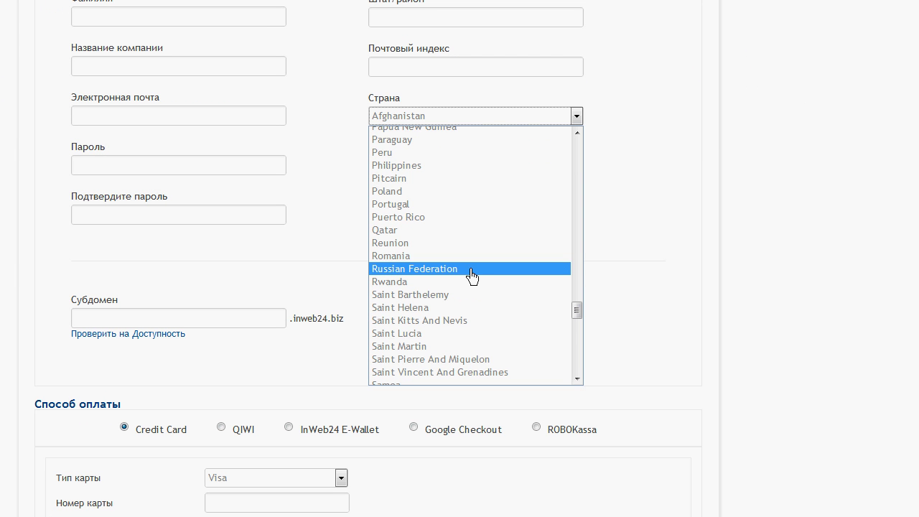
{"action": "left_click", "coordinate": [472, 269]}
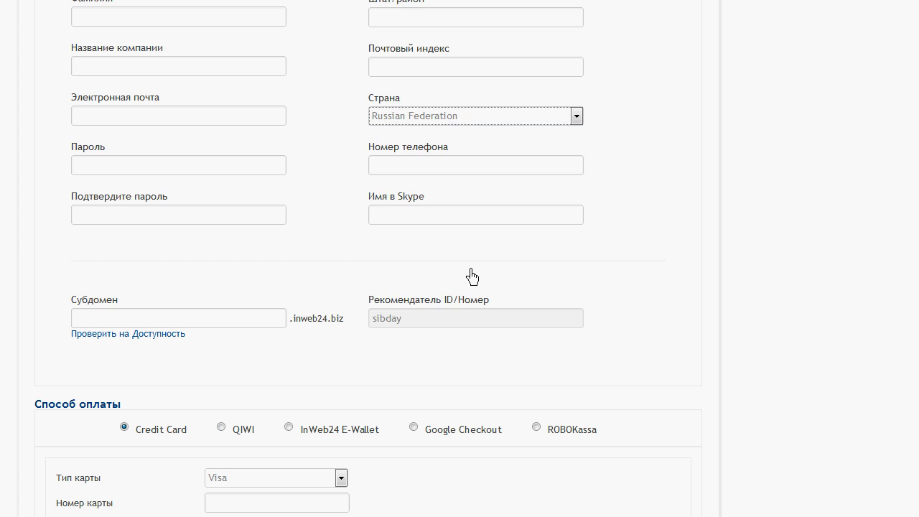
Examine the phone number, Skype name and inweb24.biz subdomain fields of the registration form.
{"action": "left_click", "coordinate": [426, 165]}
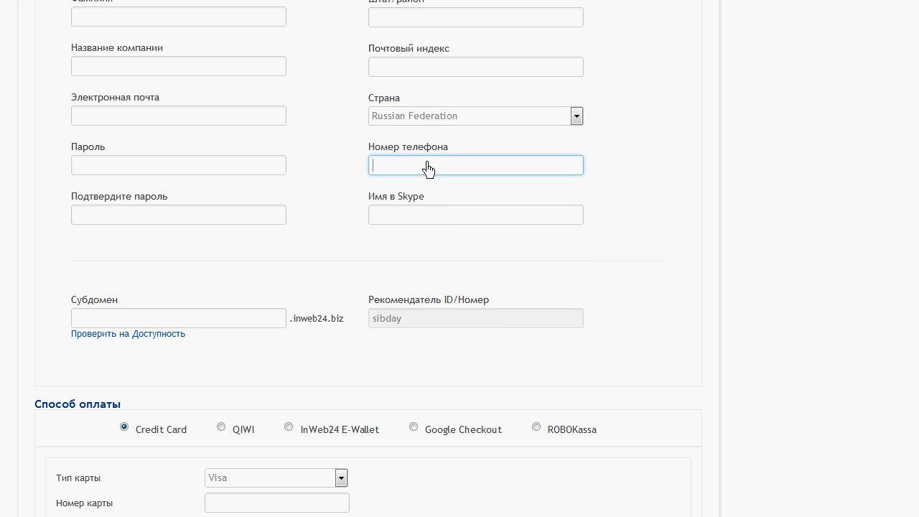
{"action": "left_click", "coordinate": [434, 223]}
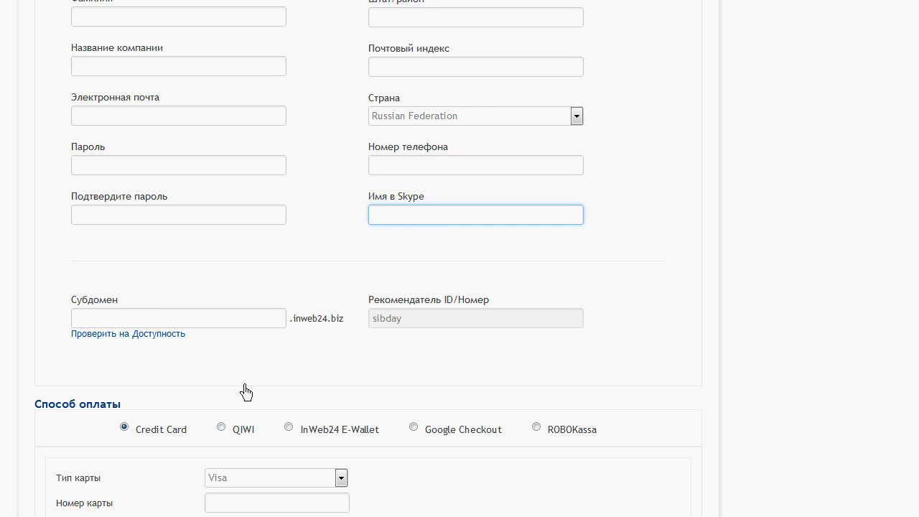
{"action": "mouse_move", "coordinate": [56, 279]}
{"action": "left_mouse_down"}
{"action": "mouse_move", "coordinate": [316, 391]}
{"action": "mouse_move", "coordinate": [355, 371]}
{"action": "left_mouse_up"}
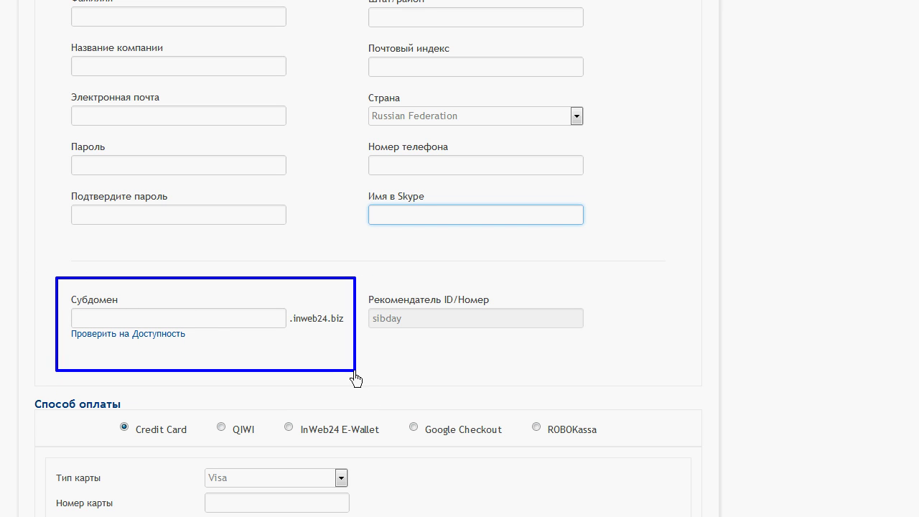
{"action": "key", "text": "Escape"}
{"action": "left_click", "coordinate": [208, 318]}
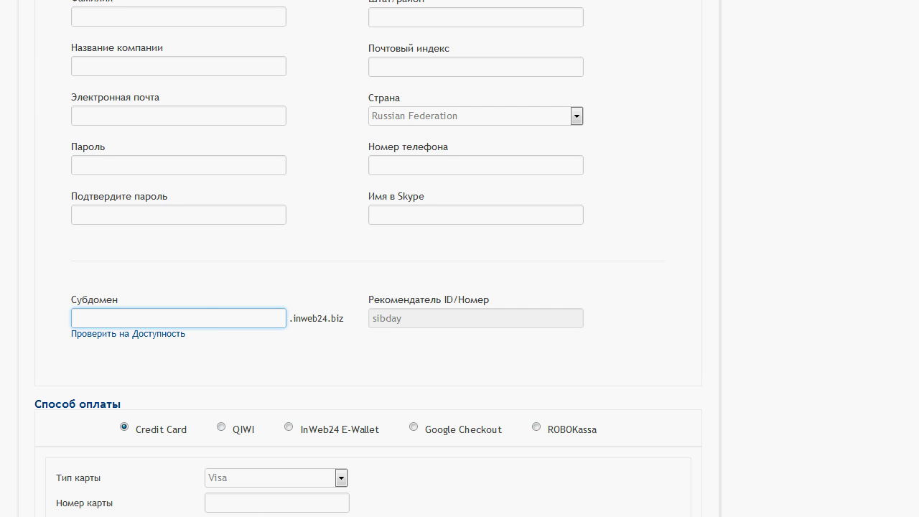
Examine the available payment methods, including Credit Card, QIWI, Google Checkout and ROBOKassa.
{"action": "scroll", "coordinate": [367, 258], "scroll_direction": "down", "scroll_amount": 5}
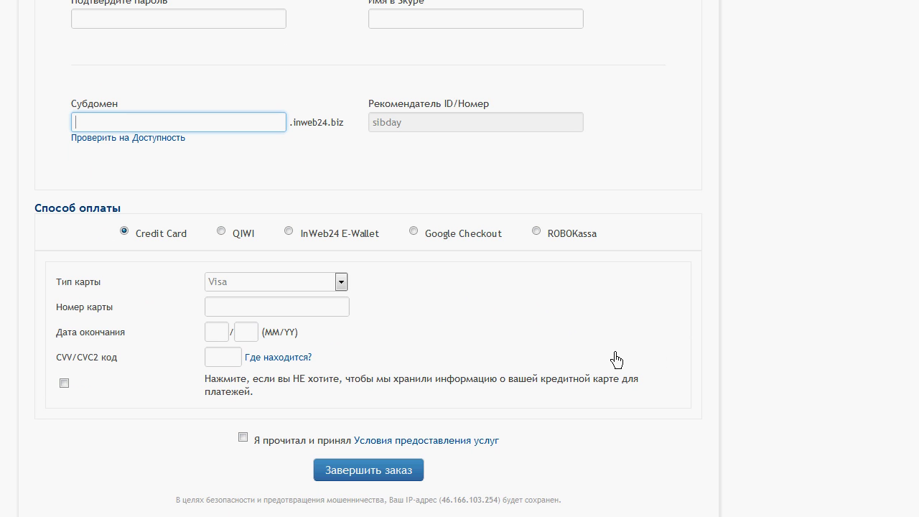
{"action": "left_click_drag", "start_coordinate": [86, 218], "coordinate": [209, 247]}
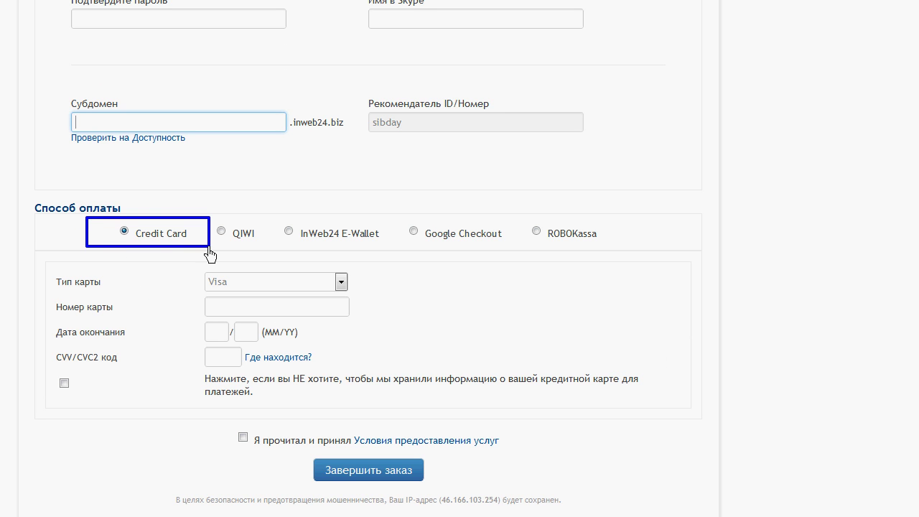
{"action": "left_click_drag", "start_coordinate": [264, 249], "coordinate": [196, 218]}
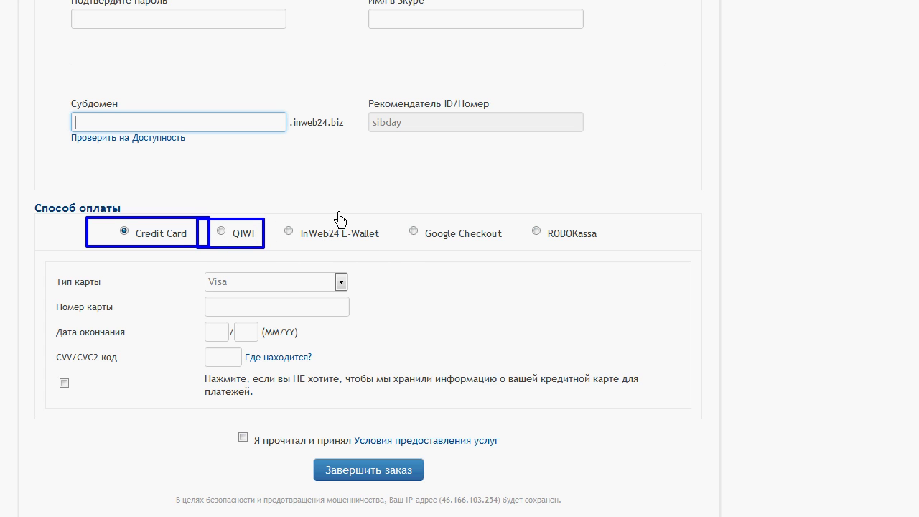
{"action": "left_click_drag", "start_coordinate": [389, 211], "coordinate": [517, 261]}
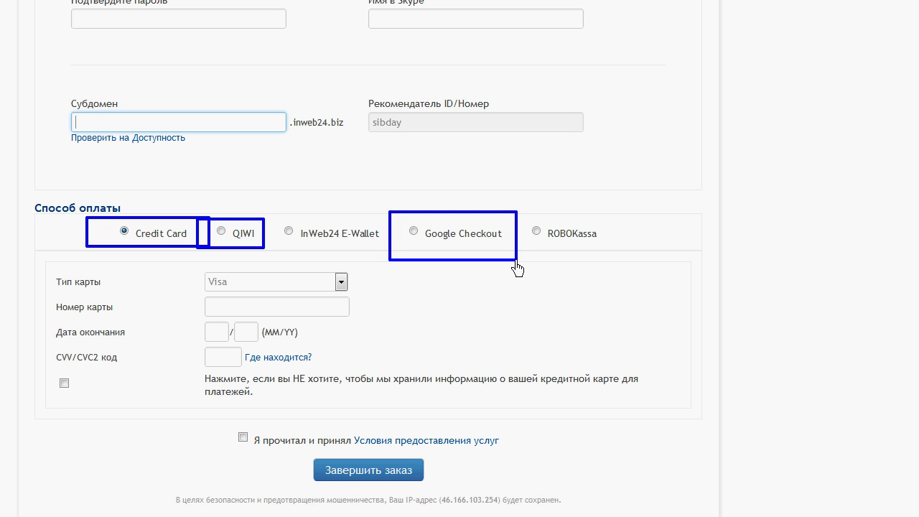
{"action": "left_click_drag", "start_coordinate": [631, 256], "coordinate": [524, 211]}
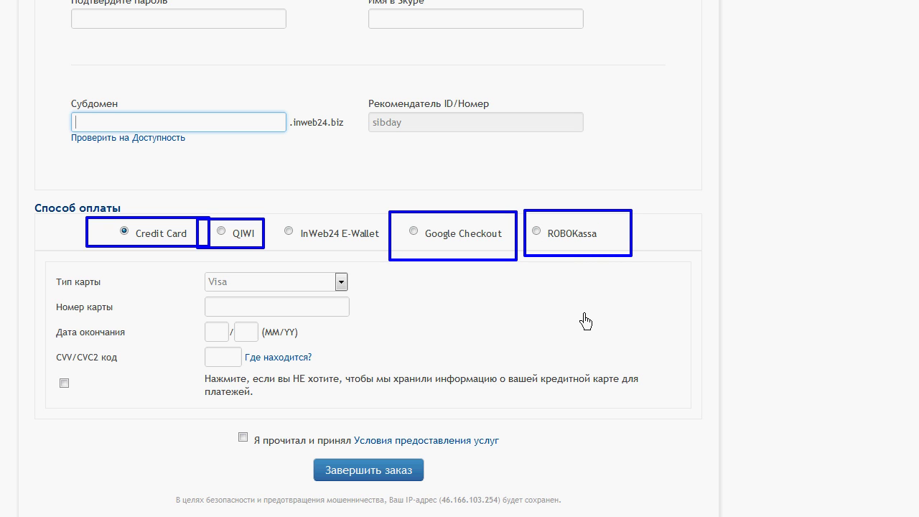
{"action": "key", "text": "Escape"}
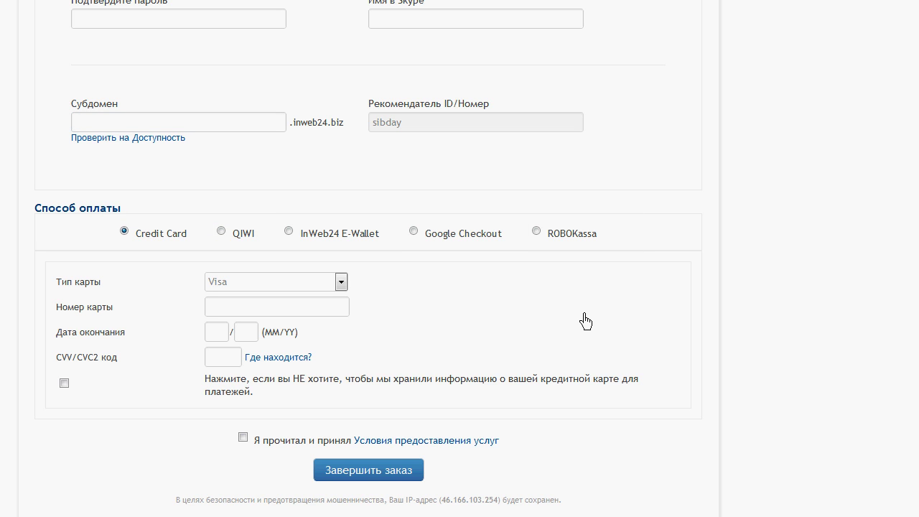
Inspect the card type choices and the card number, expiry and CVV/CVC2 fields, and open the explanation of the code's location.
{"action": "left_click", "coordinate": [340, 284]}
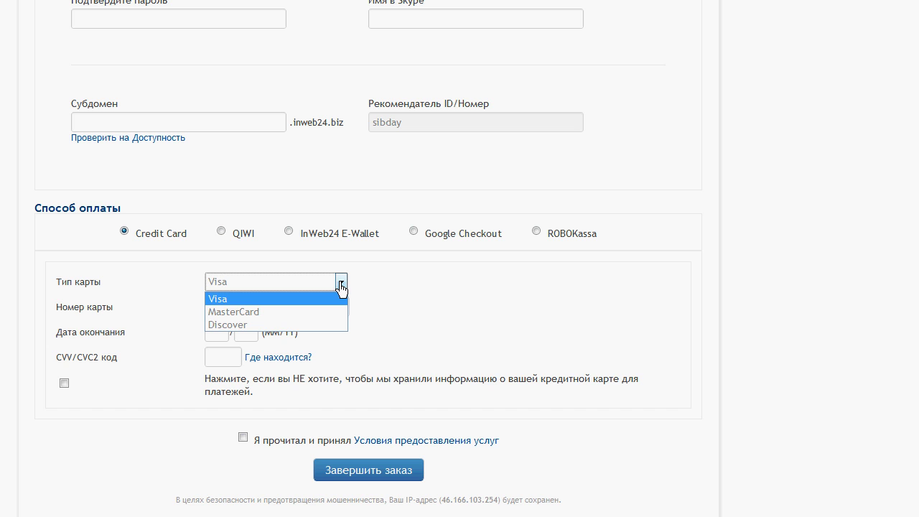
{"action": "left_click", "coordinate": [421, 290]}
{"action": "left_click", "coordinate": [273, 311]}
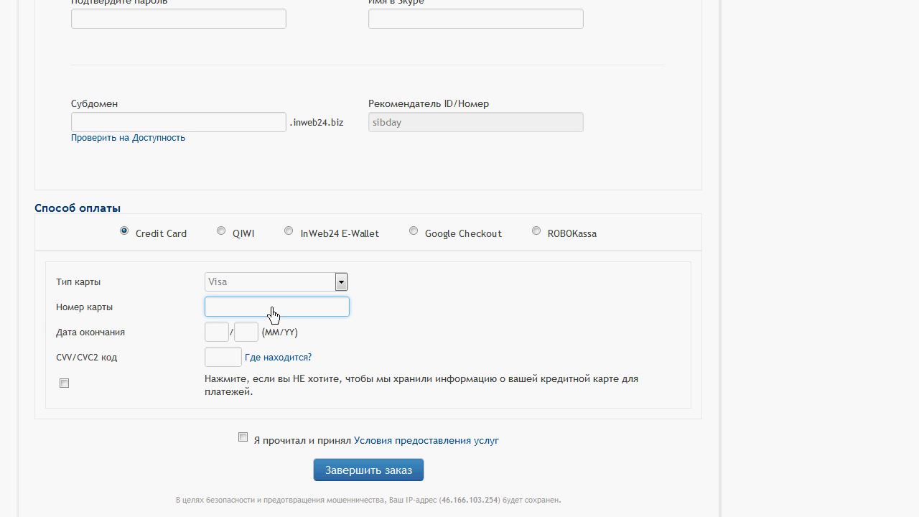
{"action": "left_click", "coordinate": [214, 338]}
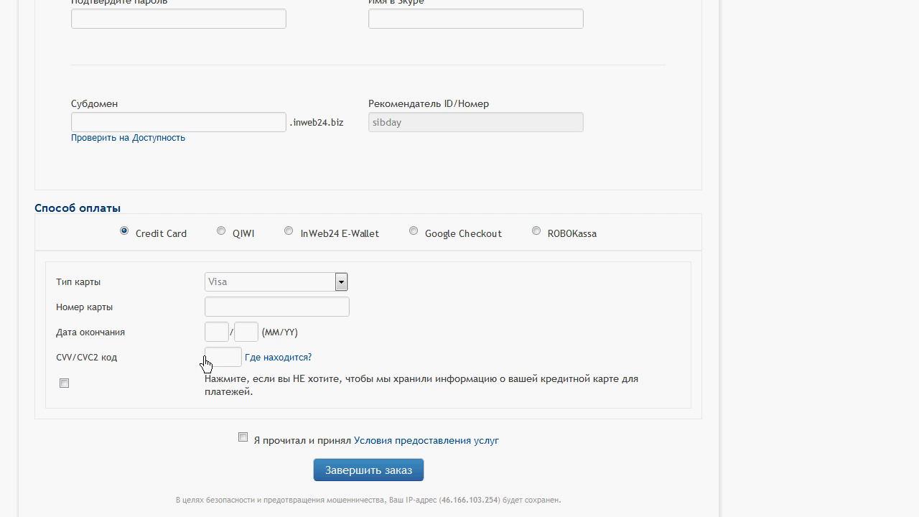
{"action": "left_click", "coordinate": [232, 362]}
{"action": "left_click", "coordinate": [263, 364]}
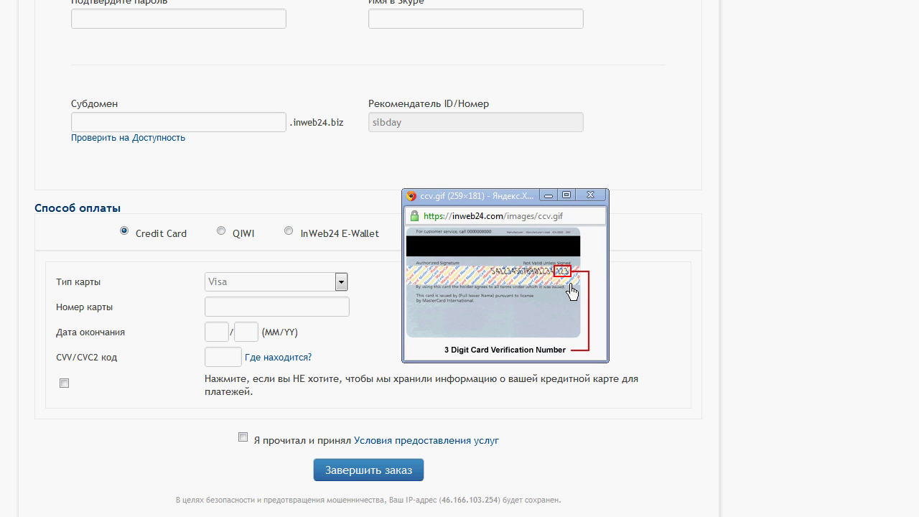
Accept the terms of service for the order.
{"action": "left_click", "coordinate": [69, 391]}
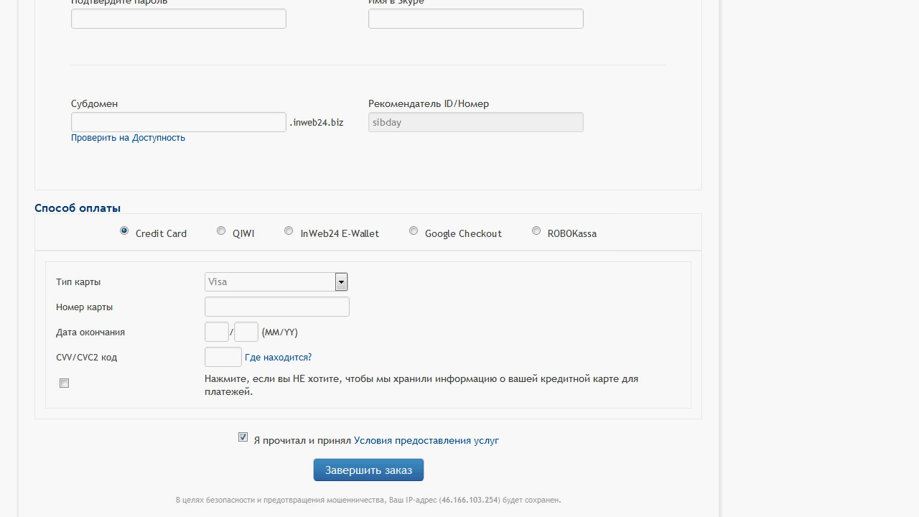
{"action": "scroll", "coordinate": [368, 252], "scroll_direction": "down", "scroll_amount": 1}
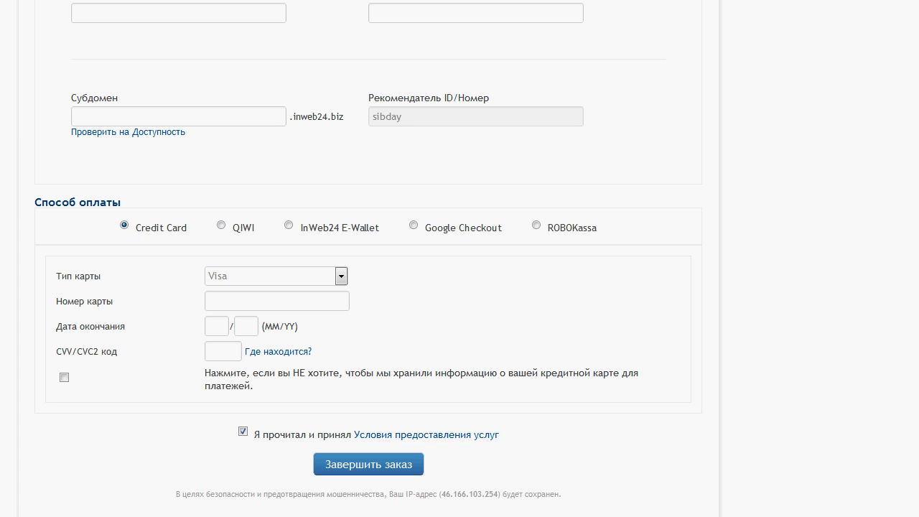